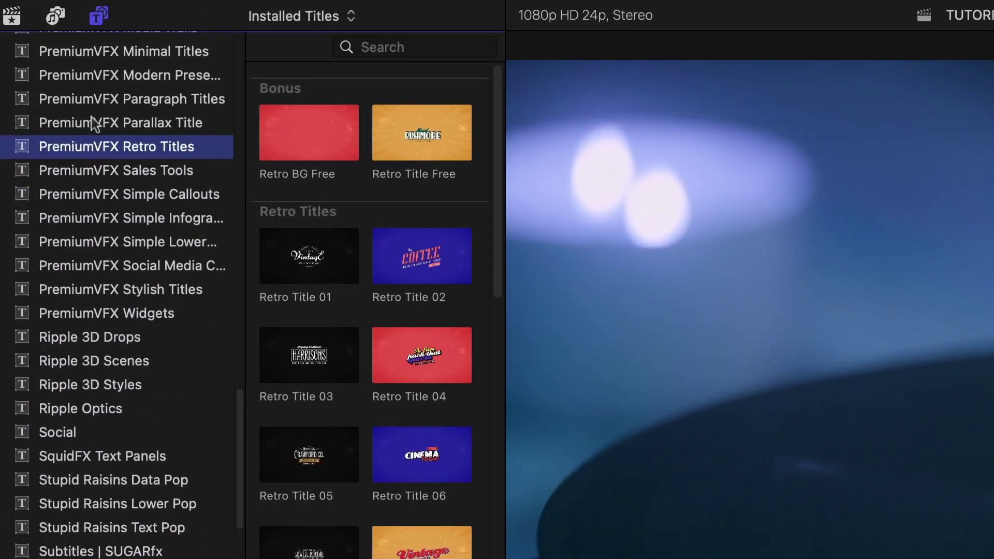
# Hide the Titles sidebar so the Retro Titles grid fills the browser width
pyautogui.click(101, 17)
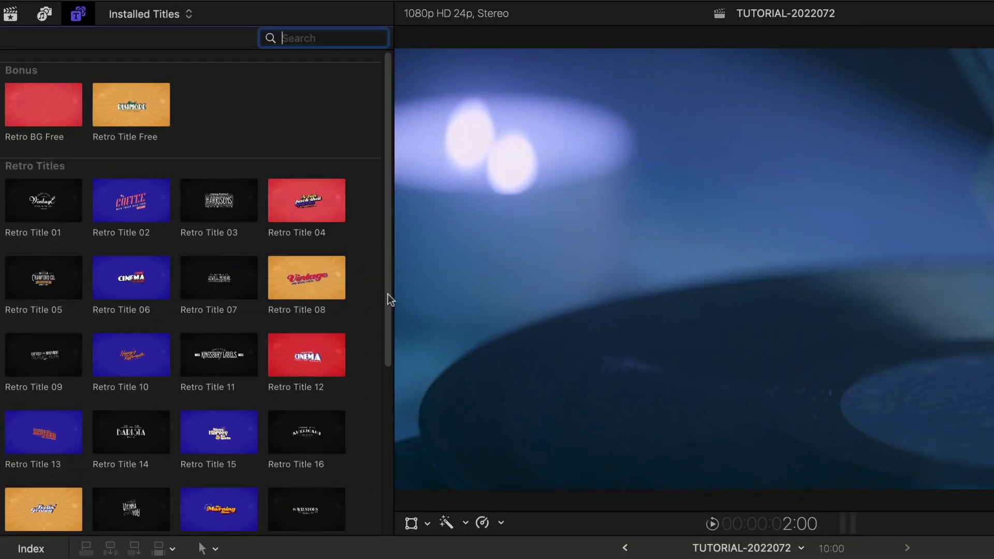
pyautogui.moveTo(387, 298); pyautogui.dragTo(392, 383)
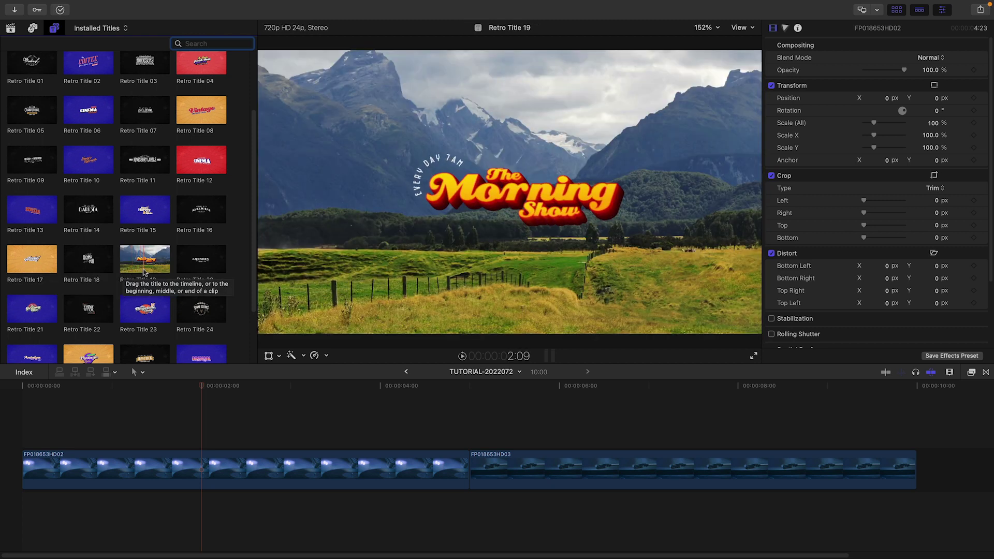
pyautogui.scroll(5, 143, 270)
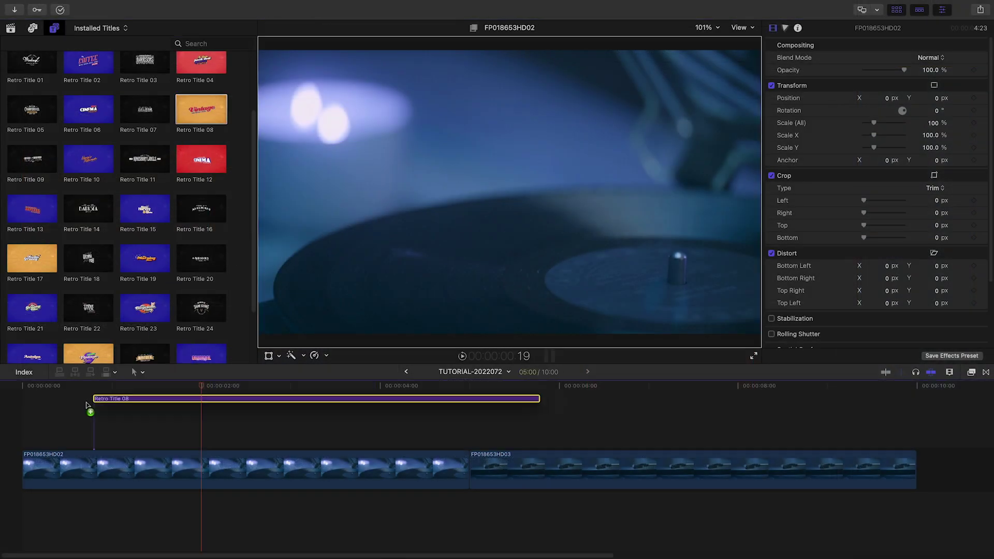
# Drop the Retro Title 08 thumbnail above the start of the first timeline clip
pyautogui.moveTo(191, 124); pyautogui.dragTo(24, 435)
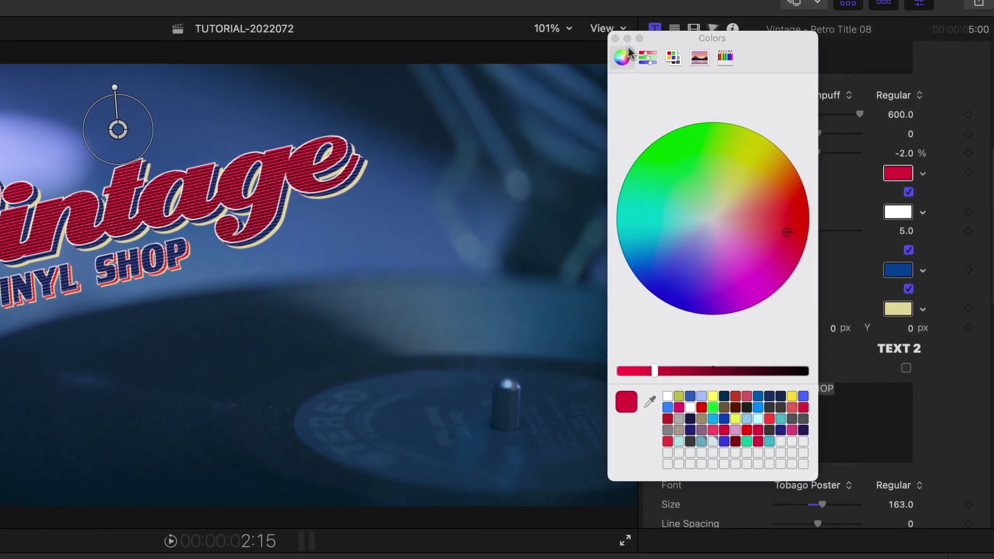
# Set the Drop S. 1 Color to teal in the Colors window
pyautogui.click(610, 36)
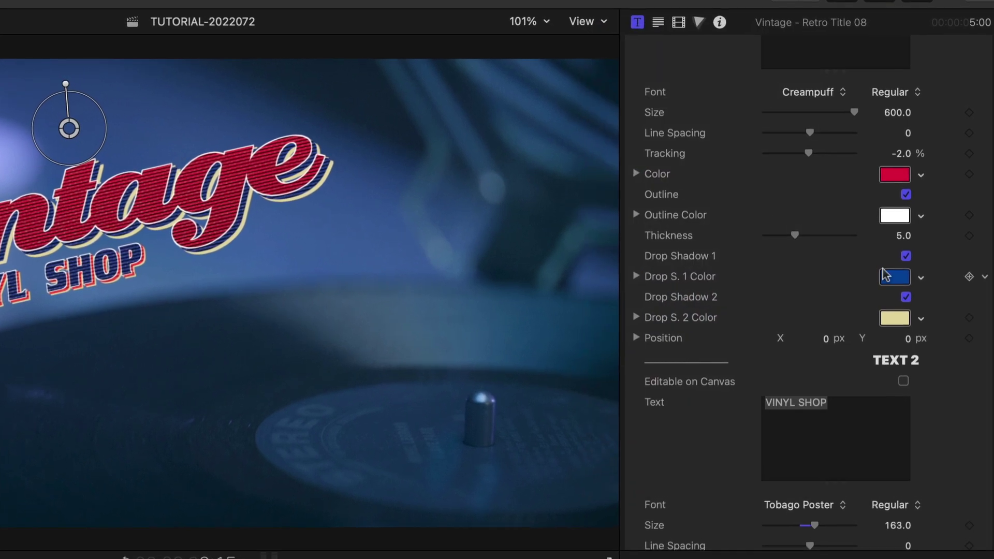
pyautogui.click(890, 273)
pyautogui.click(755, 464)
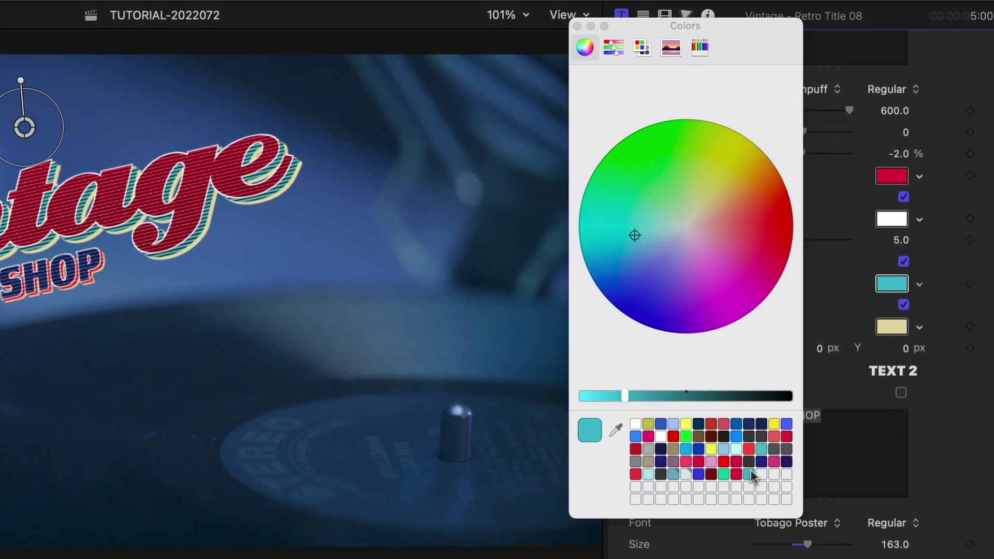
pyautogui.scroll(-3, 744, 327)
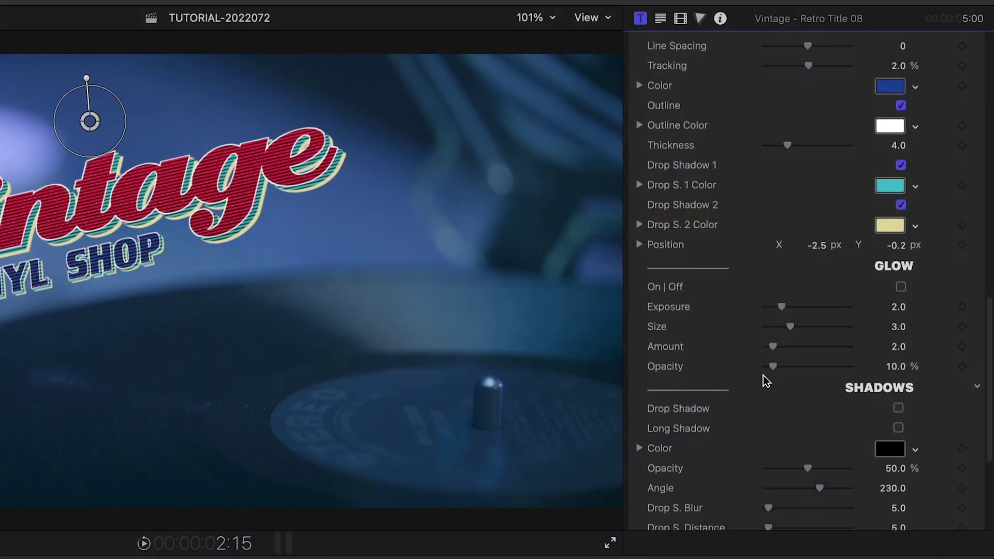
pyautogui.scroll(-1, 983, 270)
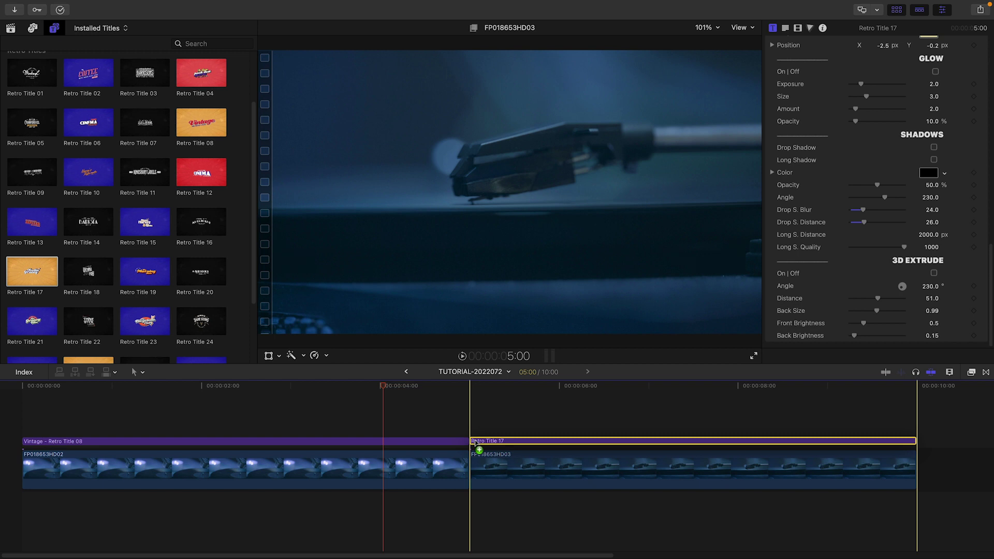
# Place Retro Title 17 over the second clip and preview its 'Feelin' Groovy' text
pyautogui.moveTo(538, 444); pyautogui.dragTo(474, 443)
pyautogui.moveTo(505, 387); pyautogui.dragTo(635, 391)
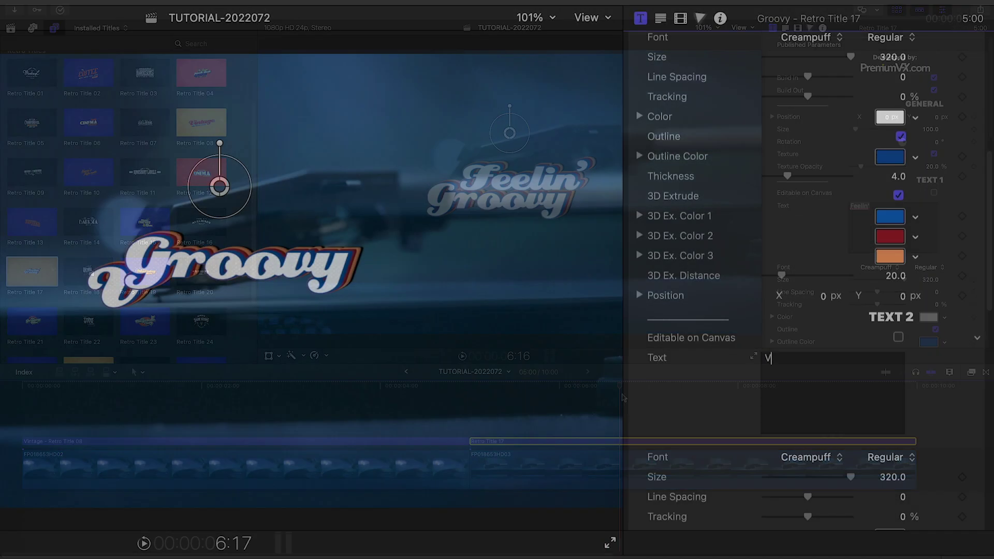
pyautogui.write('ibes')
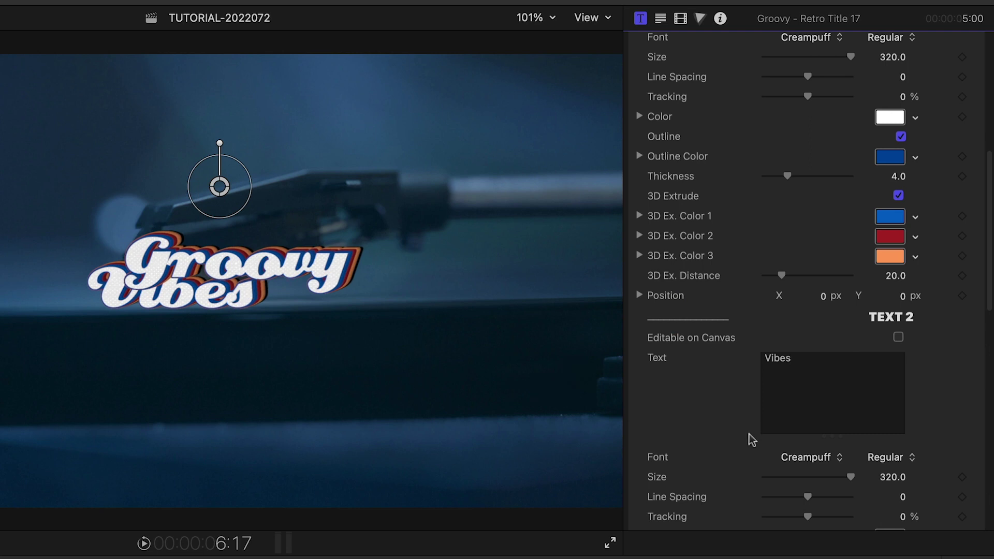
pyautogui.scroll(-3, 862, 462)
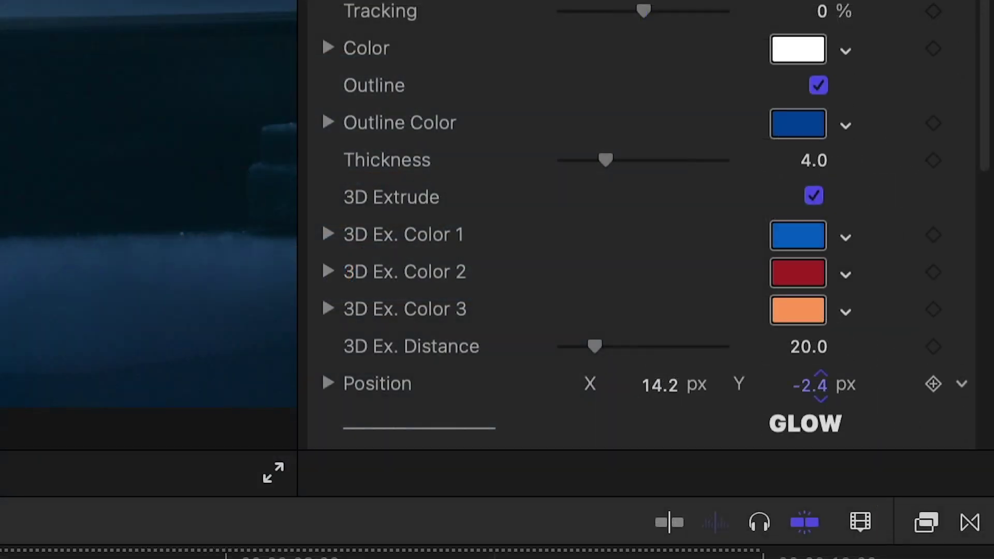